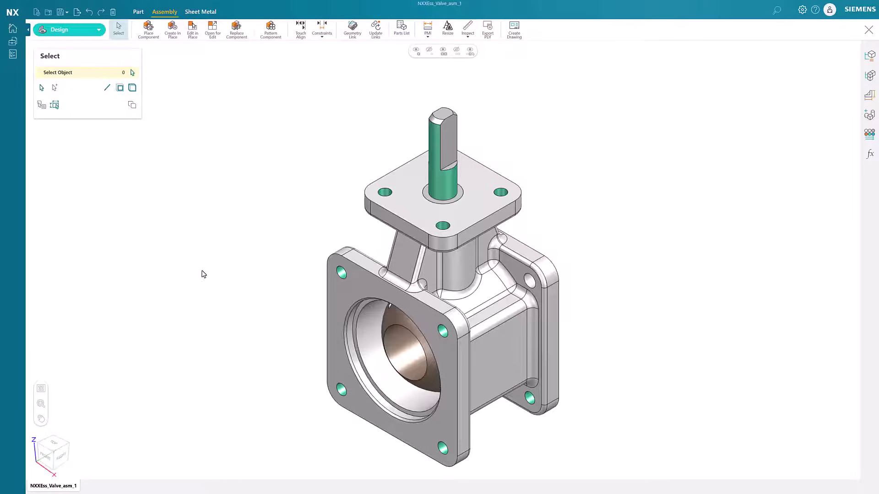
# Step: Place the LT-EndCap part from the Library upright beside the valve body
pyautogui.click(149, 33)
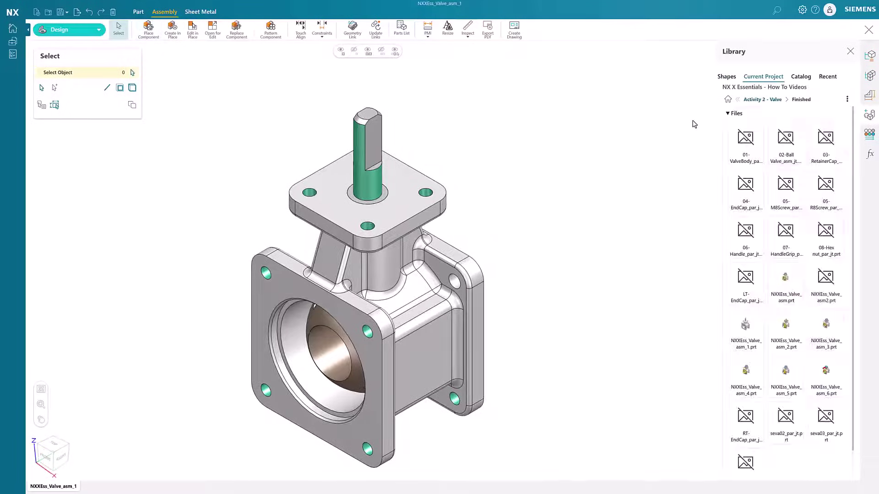
pyautogui.click(745, 283)
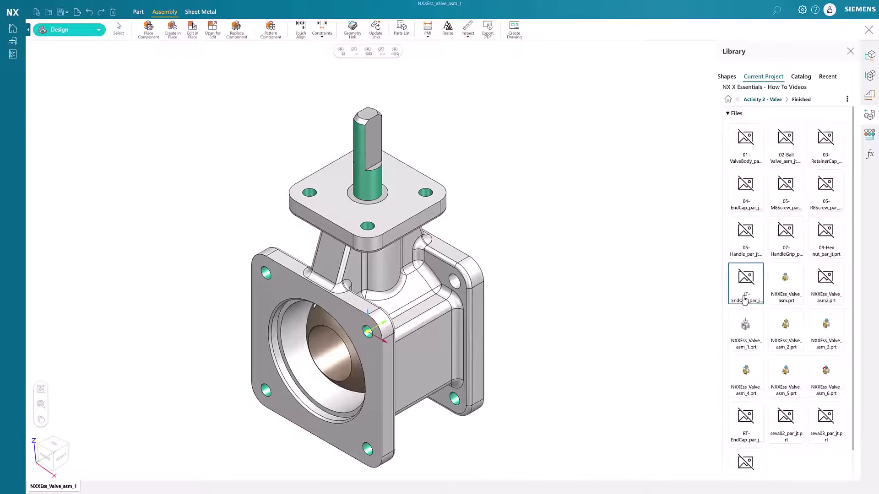
pyautogui.click(312, 334)
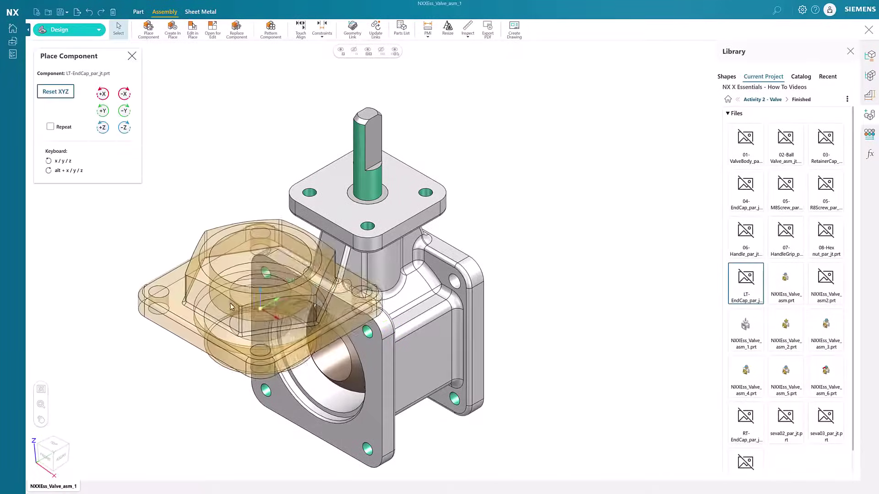
pyautogui.click(103, 94)
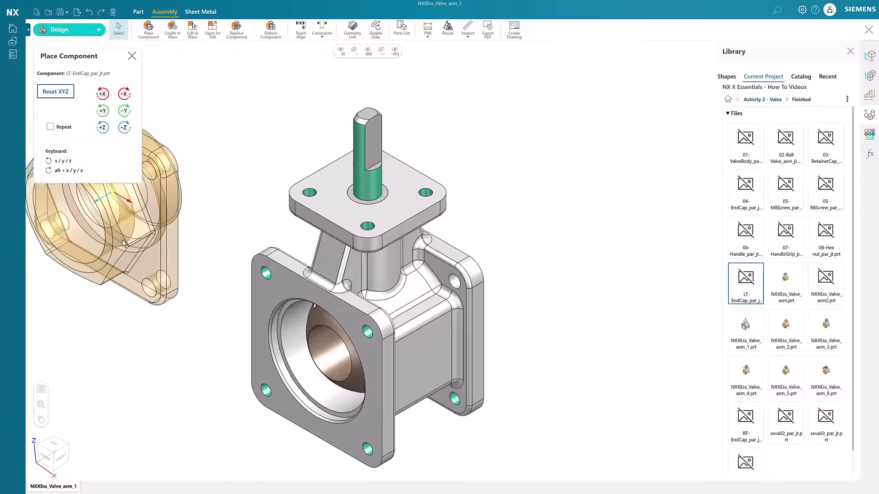
pyautogui.click(160, 275)
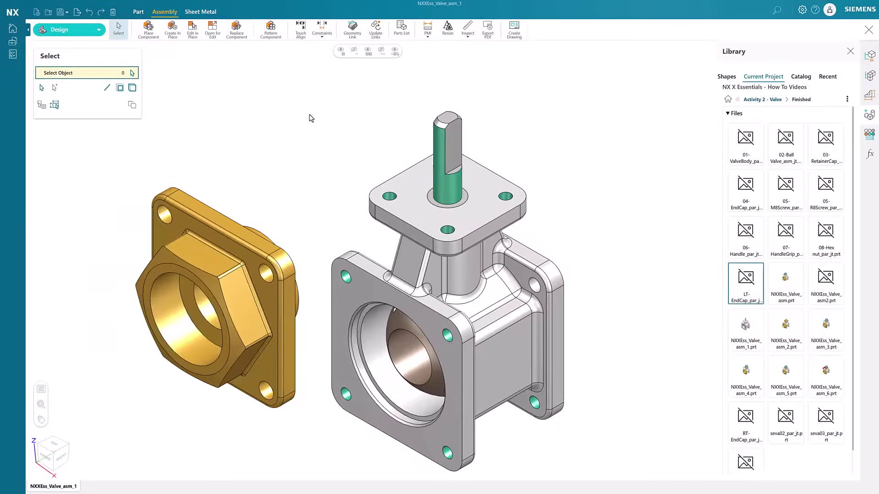
# Step: Touch-align the end cap's inner bore with the valve body's bore and apply
pyautogui.click(301, 29)
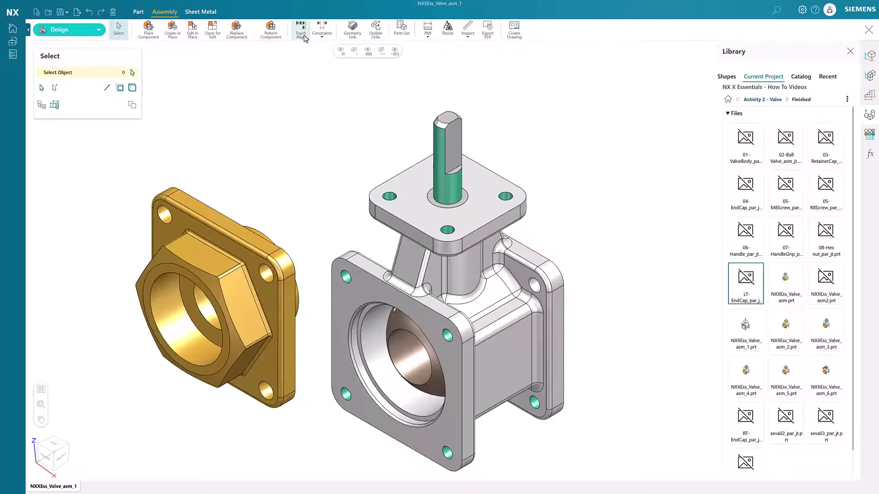
pyautogui.click(173, 331)
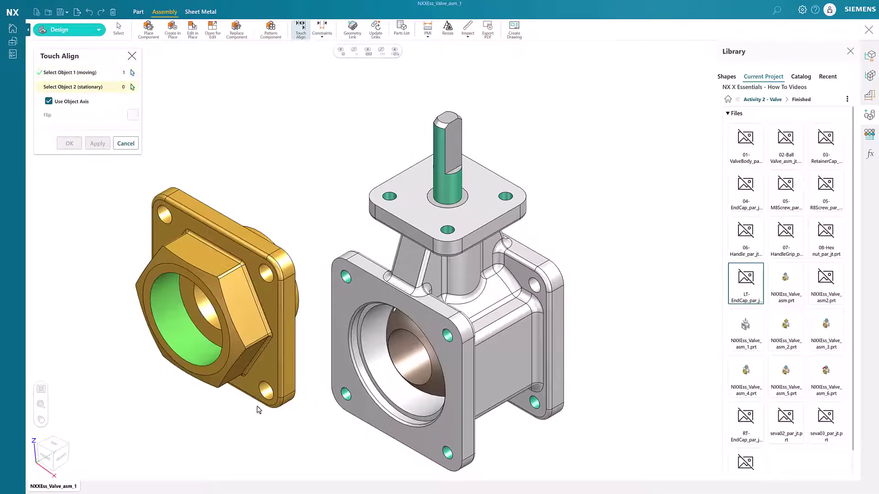
pyautogui.click(395, 382)
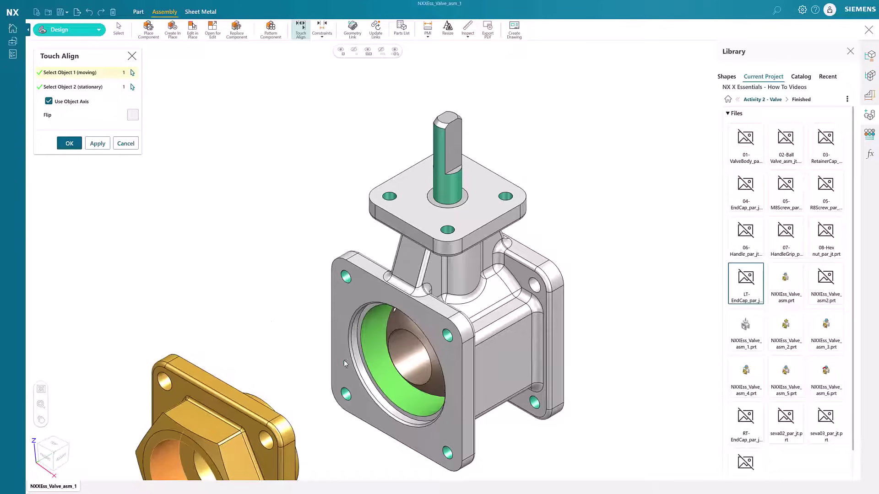
pyautogui.click(98, 144)
# Step: Select the end cap flange face and the valve body's front flange face for contact
pyautogui.moveTo(251, 324)
pyautogui.keyDown('shift'); pyautogui.mouseDown(button='middle')
pyautogui.moveTo(262, 246)
pyautogui.moveTo(357, 248)
pyautogui.mouseUp(button='middle'); pyautogui.keyUp('shift')
pyautogui.click(227, 282)
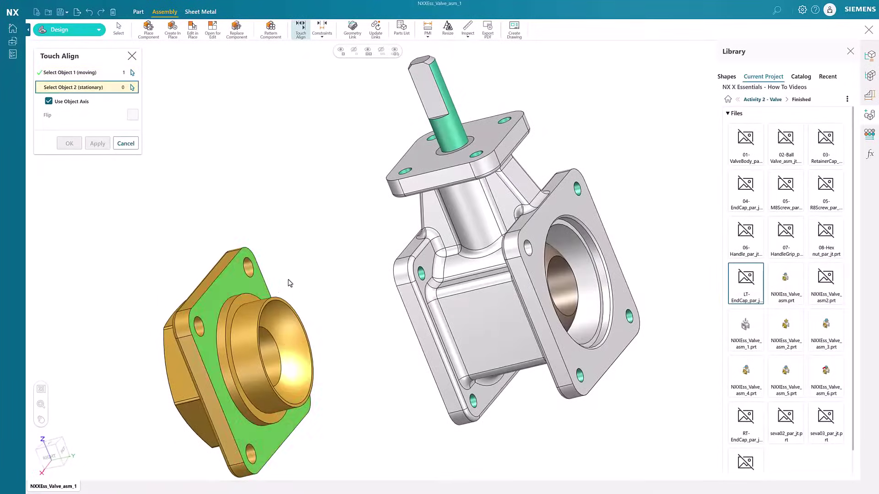
pyautogui.moveTo(289, 283); pyautogui.dragTo(367, 263, button='middle')
pyautogui.click(378, 250)
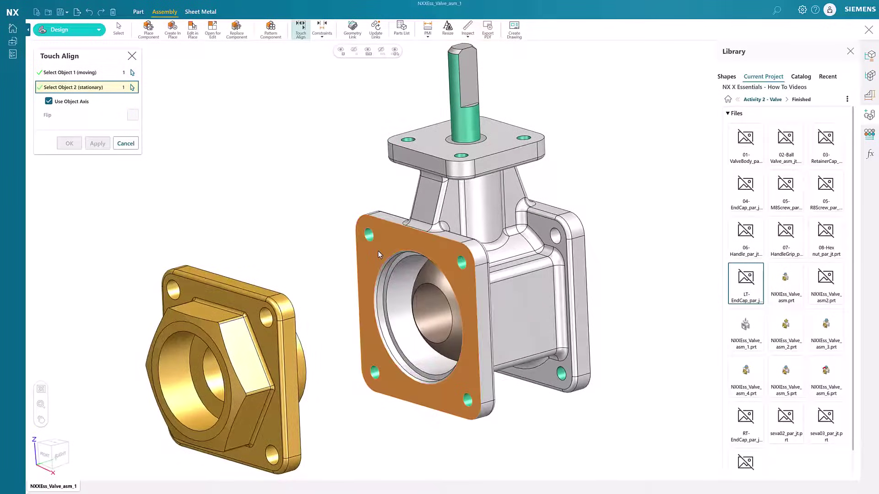
# Step: Confirm the end cap seating, then place 03-RetainerCap to the right of the valve
pyautogui.click(69, 143)
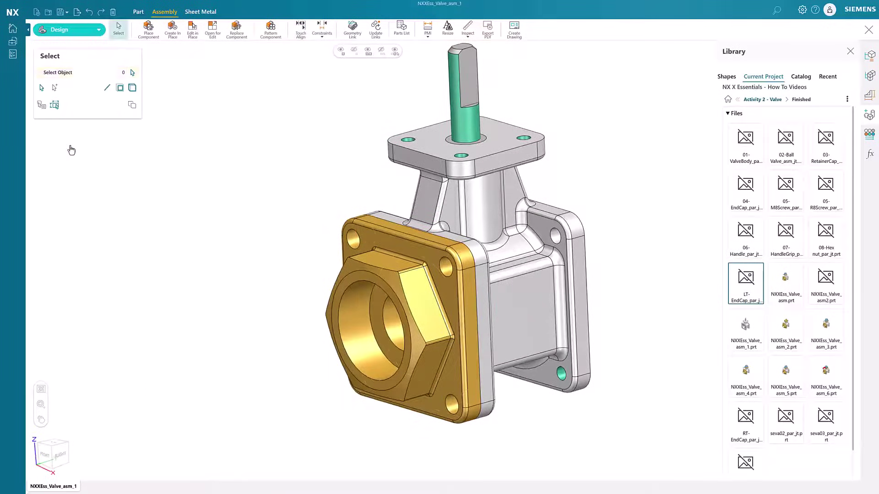
pyautogui.click(43, 454)
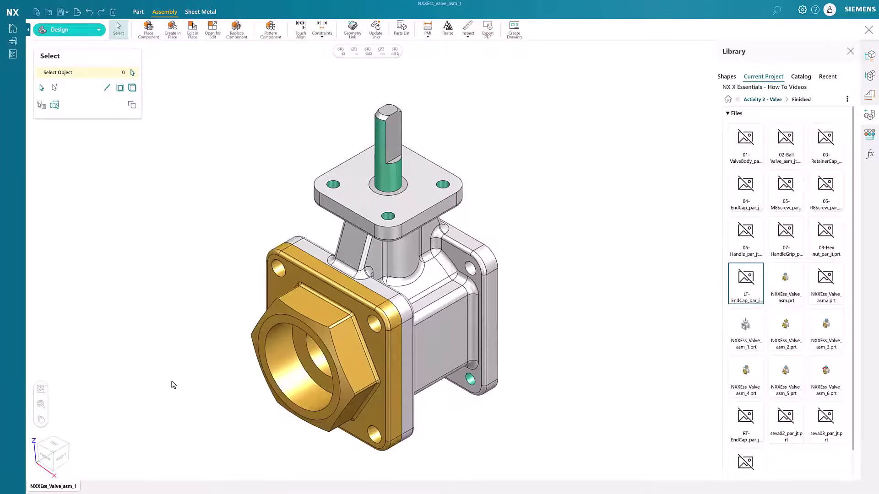
pyautogui.click(825, 144)
pyautogui.click(609, 195)
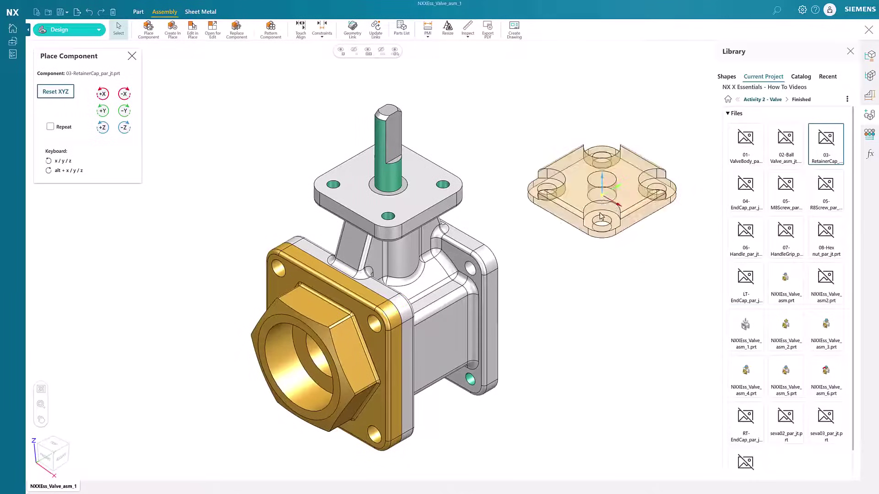
pyautogui.click(582, 257)
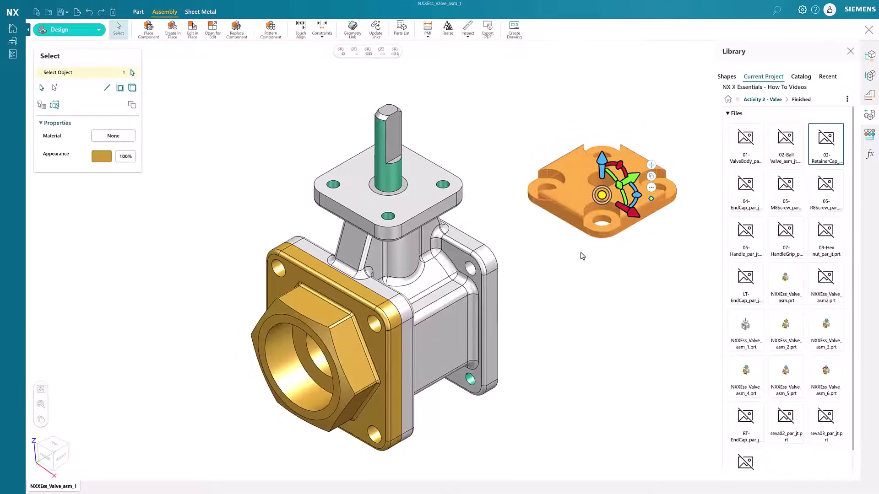
pyautogui.click(582, 256)
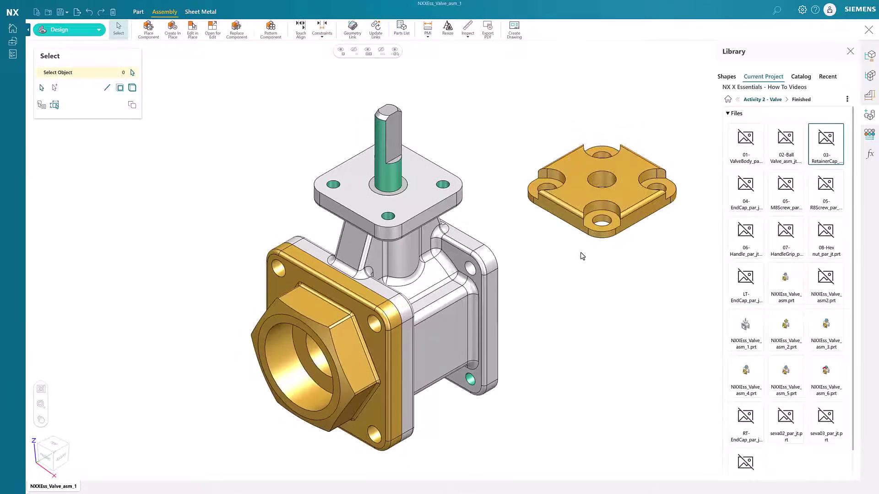
# Step: Seat the retainer cap's bottom face on the valve's top flange face
pyautogui.click(300, 30)
pyautogui.moveTo(577, 320); pyautogui.dragTo(576, 295, button='middle')
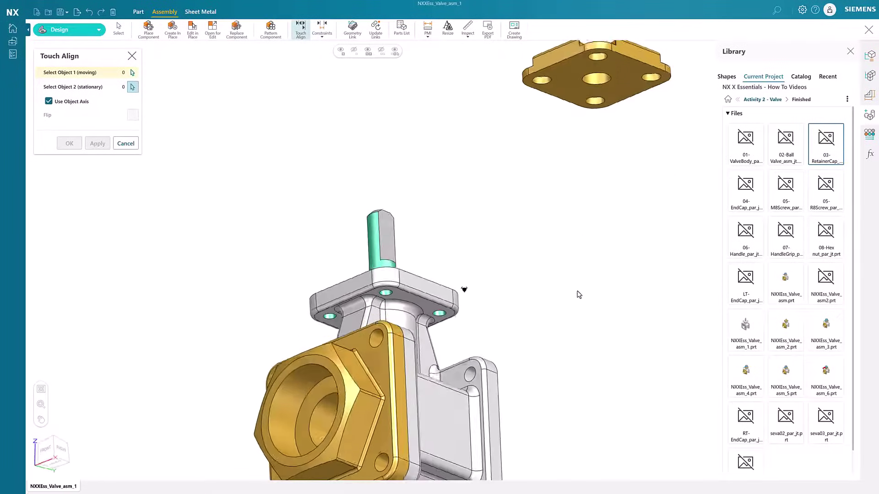
pyautogui.click(573, 88)
pyautogui.moveTo(562, 172); pyautogui.dragTo(481, 179, button='middle')
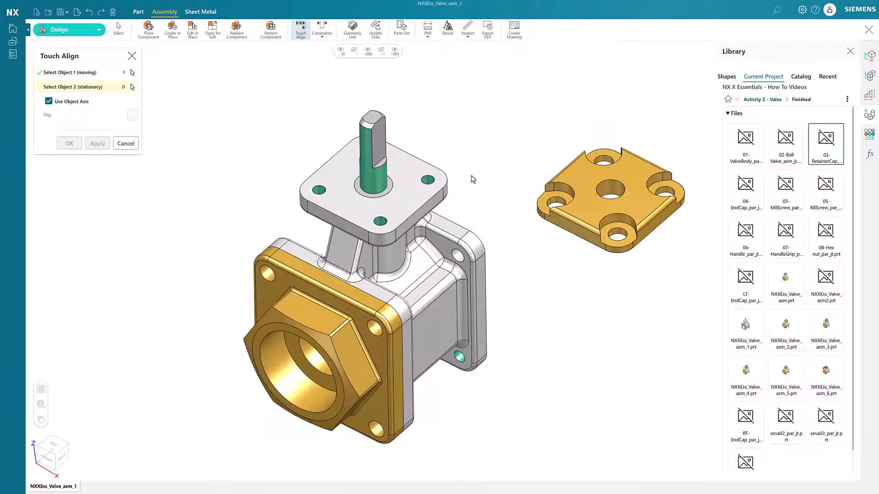
pyautogui.click(410, 196)
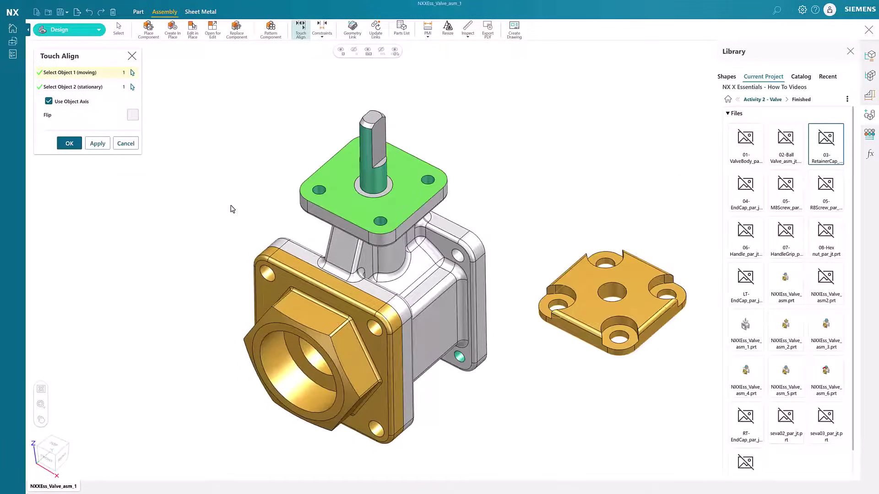
pyautogui.click(133, 114)
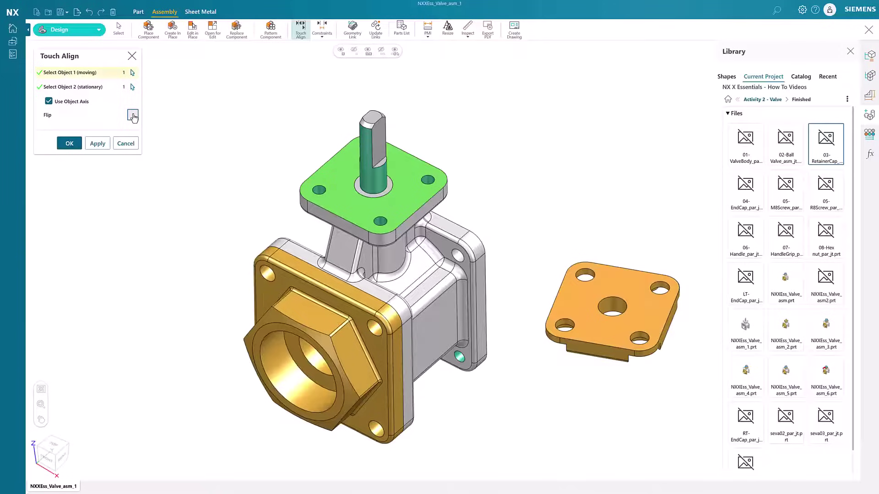
pyautogui.click(132, 115)
pyautogui.click(97, 144)
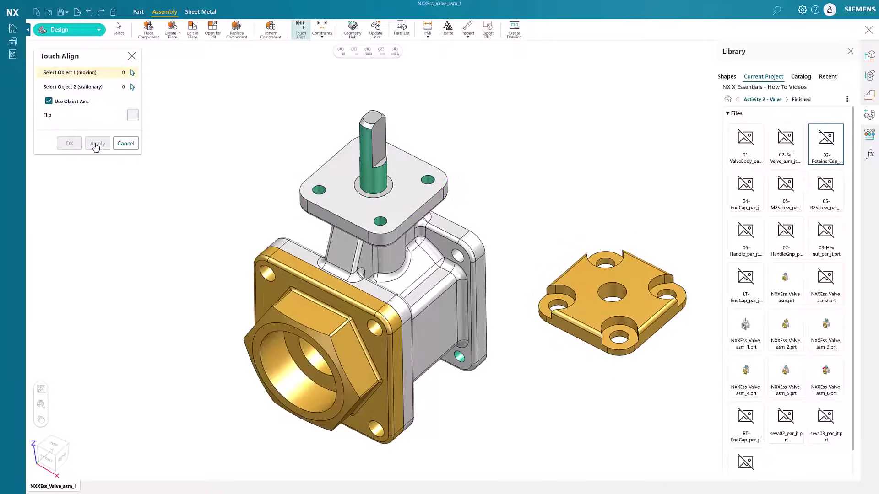
# Step: Align a retainer cap bolt hole with the matching valve-top hole and confirm
pyautogui.click(558, 307)
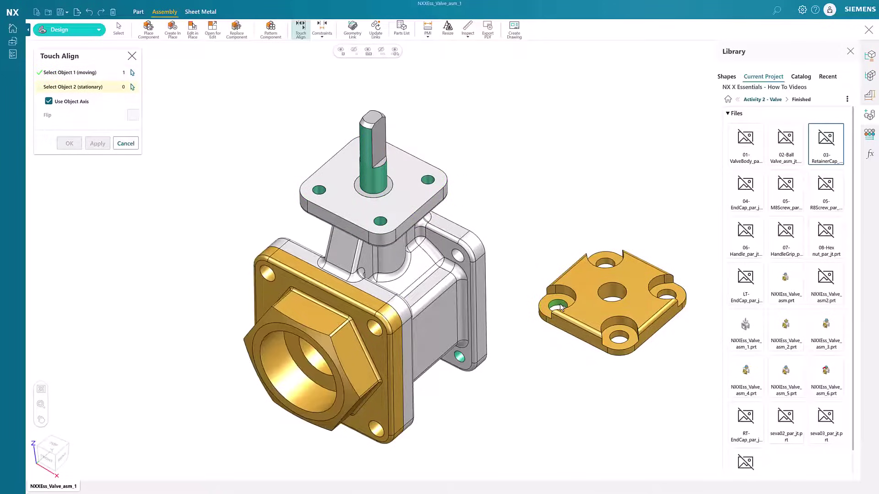
pyautogui.click(320, 191)
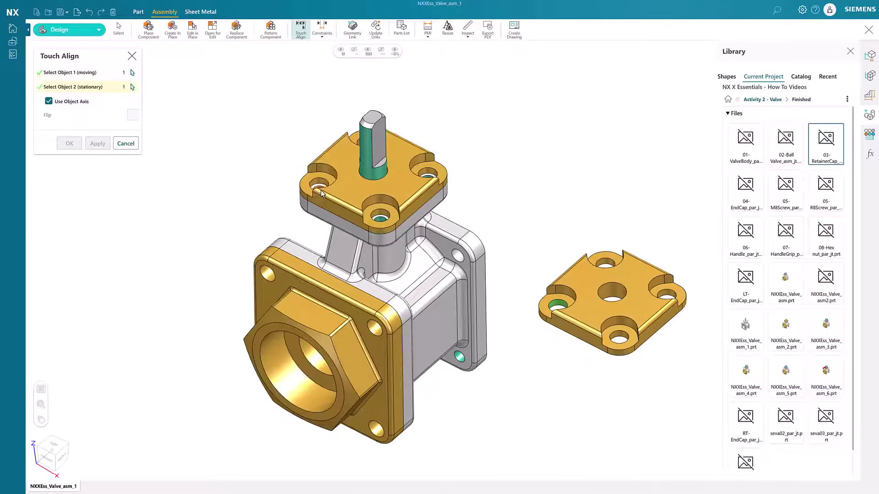
pyautogui.click(70, 143)
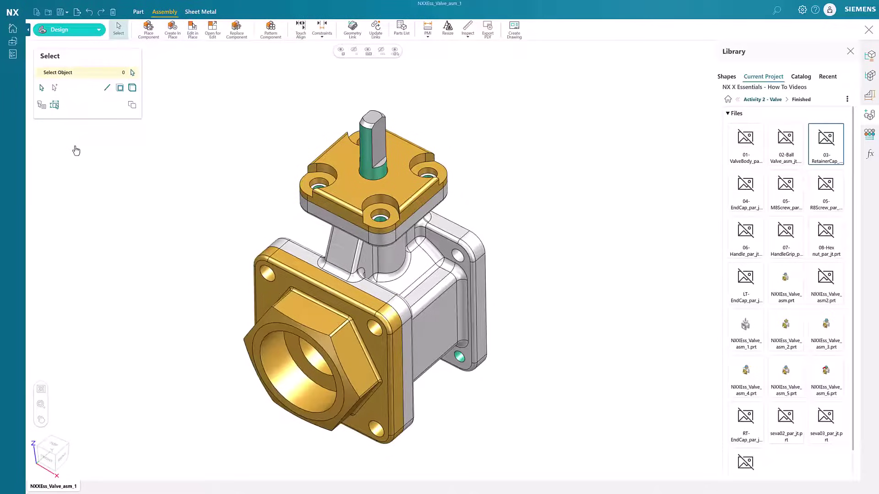
# Step: Add a Fix constraint to the valve body
pyautogui.click(322, 36)
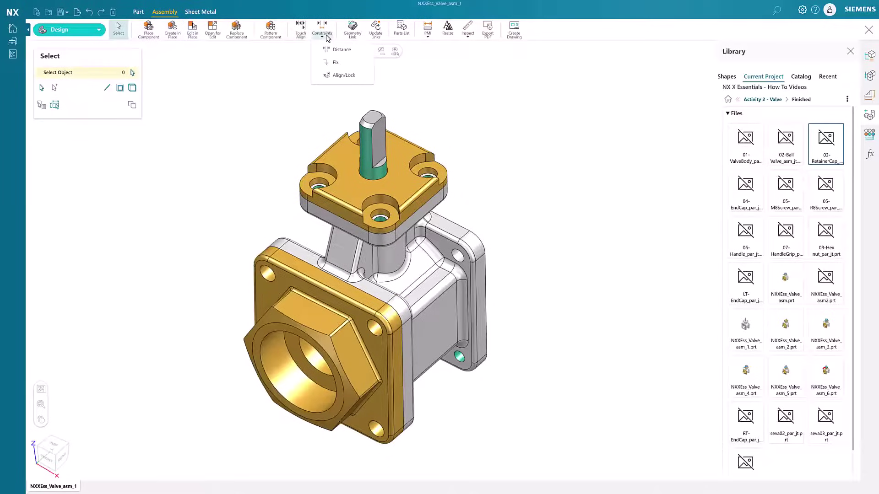
pyautogui.click(335, 62)
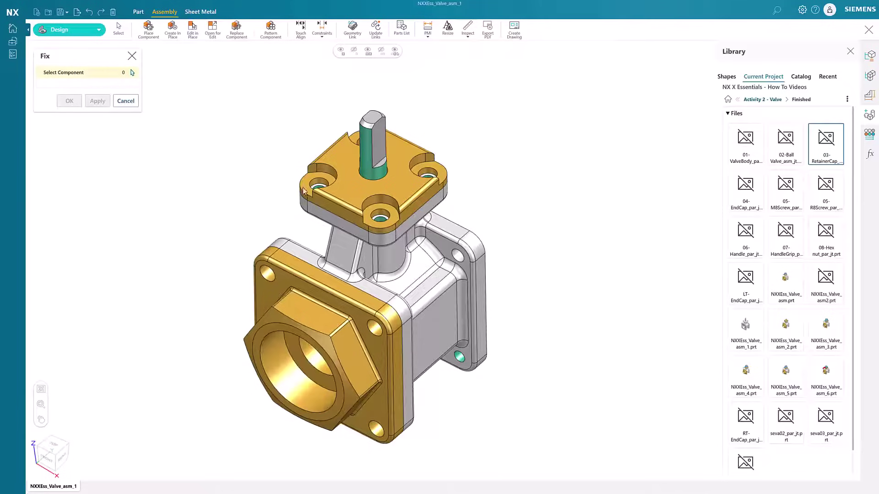
pyautogui.click(418, 302)
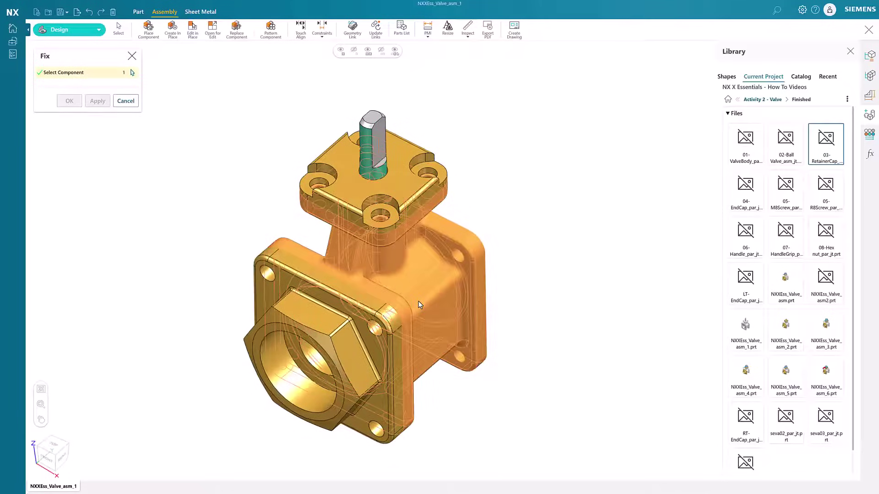
pyautogui.click(69, 101)
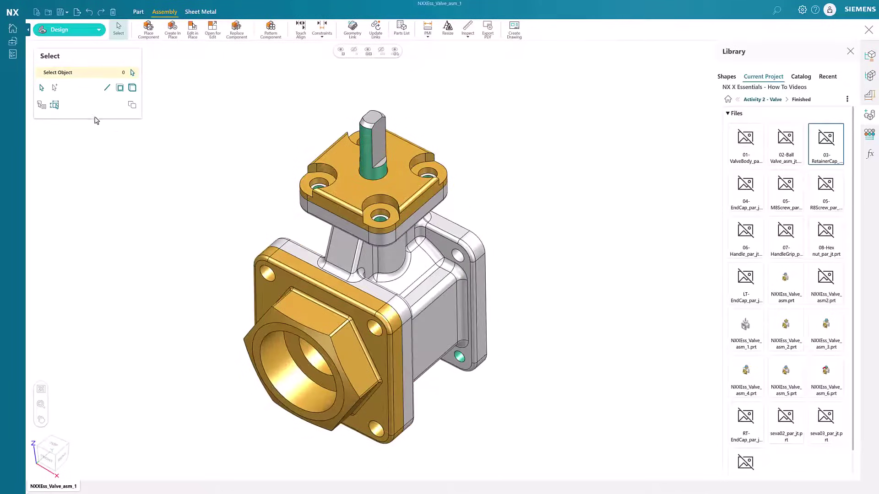
# Step: Place an M8 screw from the library to the left of the valve
pyautogui.click(785, 192)
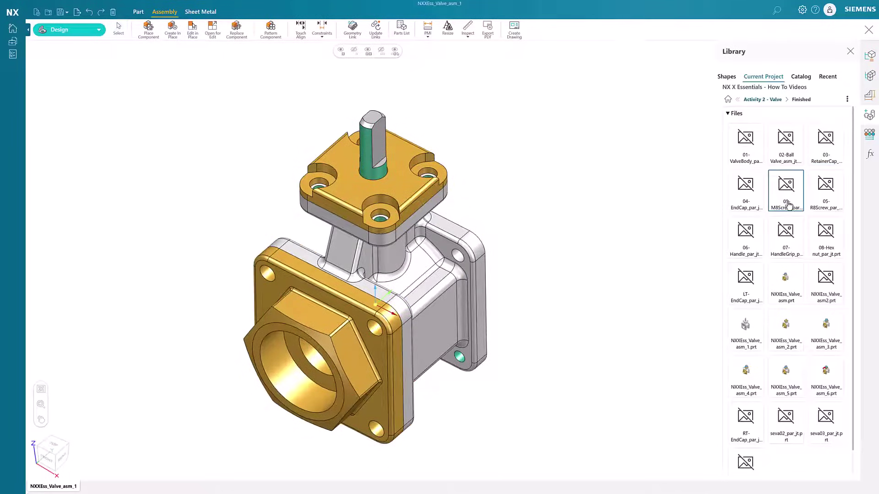
pyautogui.moveTo(788, 205); pyautogui.dragTo(165, 86)
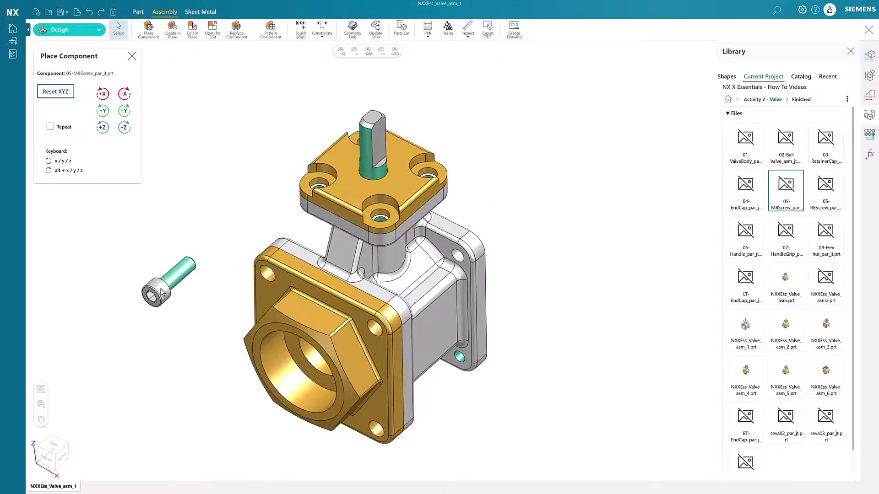
pyautogui.click(162, 291)
pyautogui.click(171, 341)
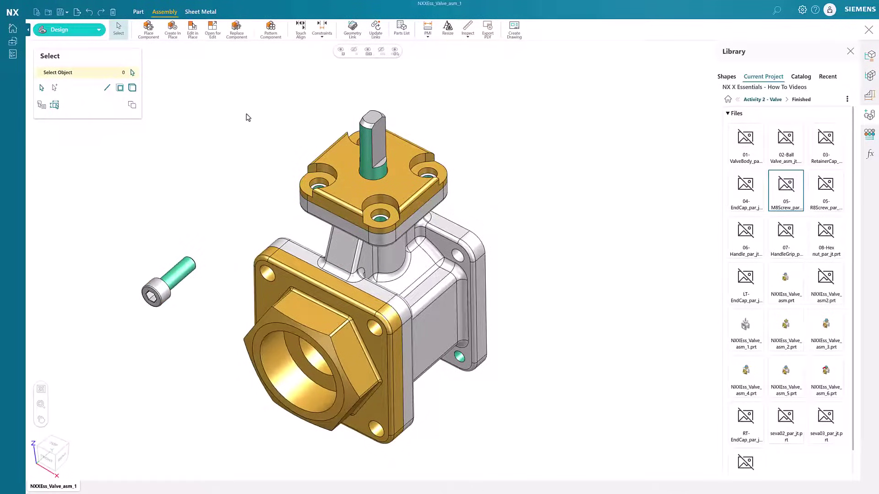
# Step: Touch-align the M8 screw to a retainer cap bolt hole as a preview
pyautogui.click(301, 29)
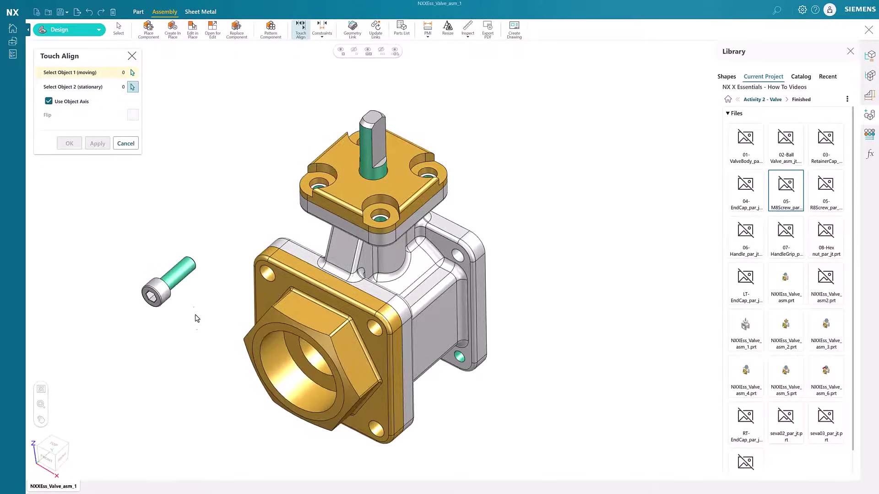
pyautogui.moveTo(195, 319); pyautogui.dragTo(168, 344, button='middle')
pyautogui.scroll(-3, 61, 388)
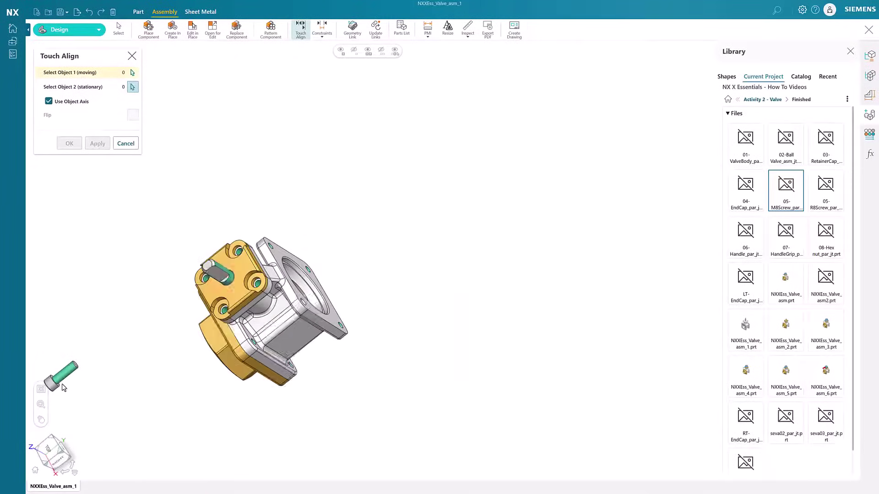
pyautogui.scroll(5, 62, 388)
pyautogui.click(62, 385)
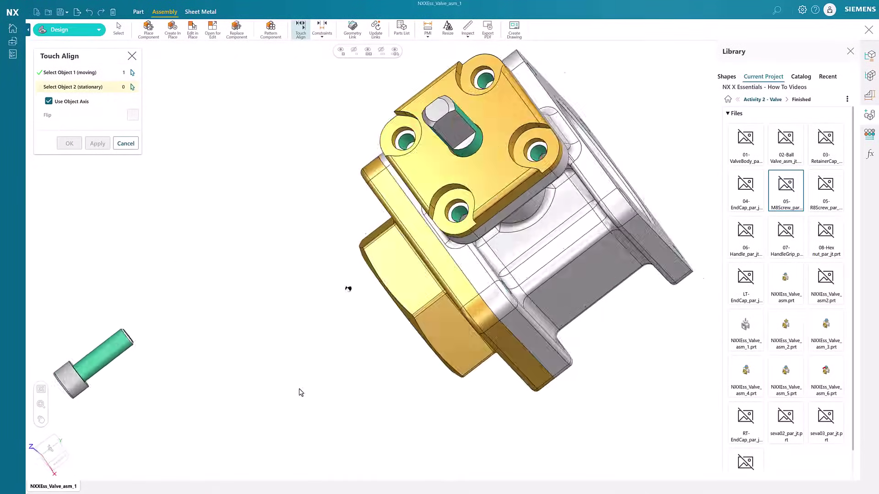
pyautogui.moveTo(300, 393); pyautogui.dragTo(308, 385, button='middle')
pyautogui.click(452, 406)
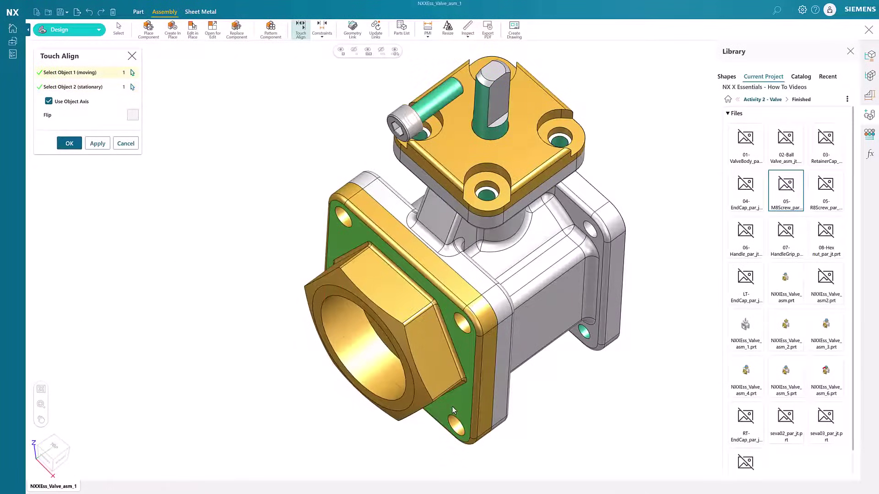
# Step: Align/Lock the M8 screw into a lower front-flange hole and fit the view
pyautogui.click(321, 36)
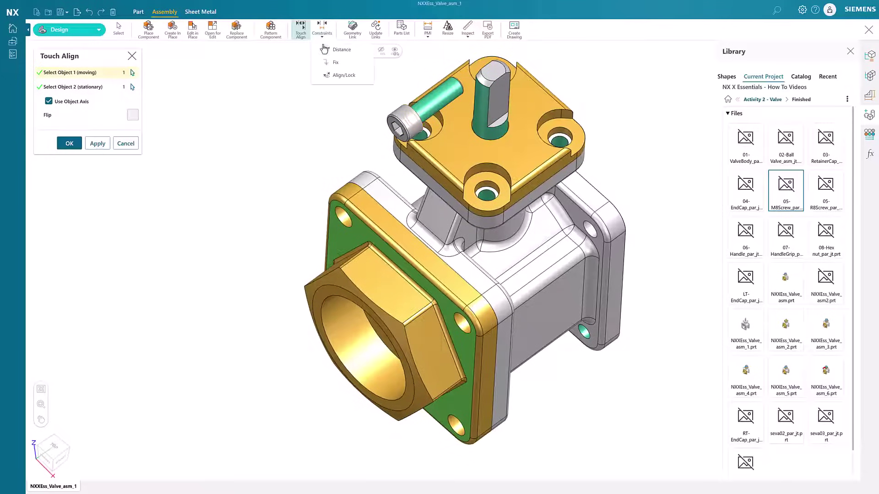
pyautogui.click(340, 75)
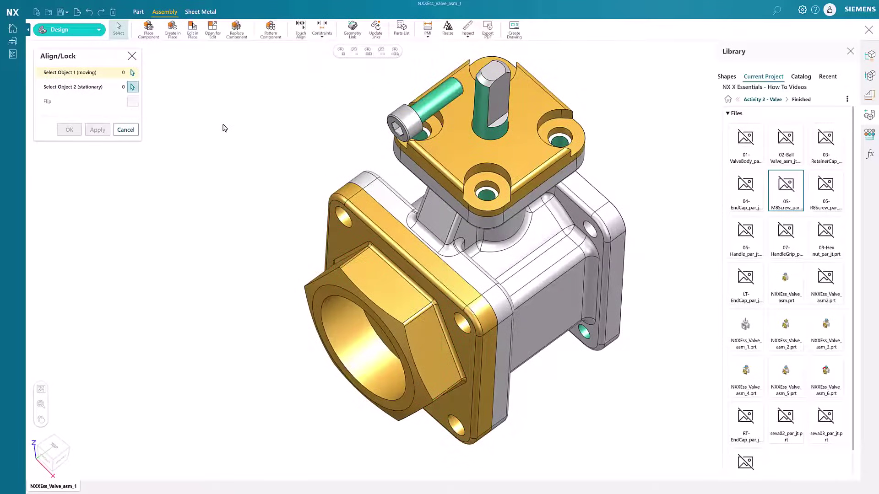
pyautogui.click(416, 120)
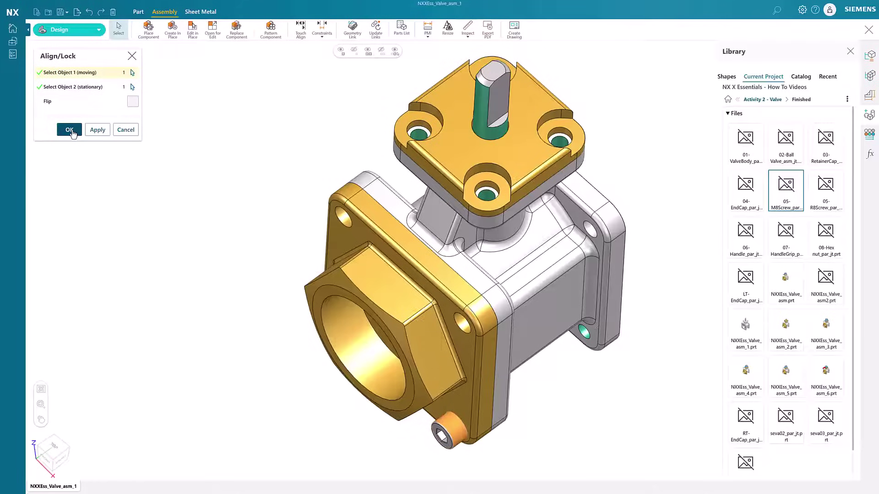
pyautogui.click(70, 129)
pyautogui.click(41, 453)
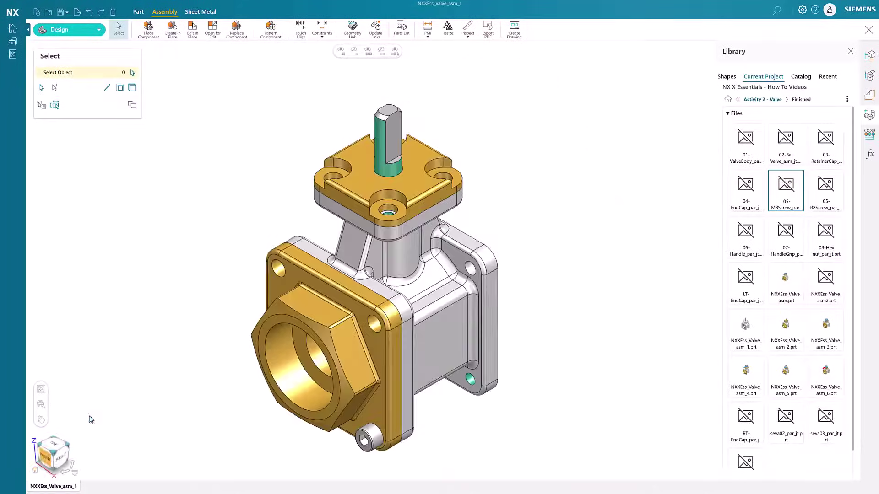
# Step: Reference-pattern the M8 screw across the front flange's four-hole pattern
pyautogui.click(850, 51)
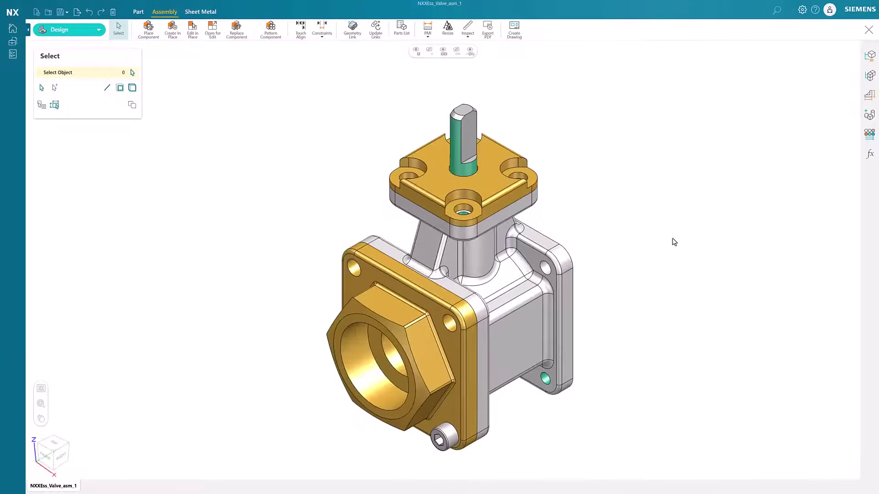
pyautogui.click(271, 31)
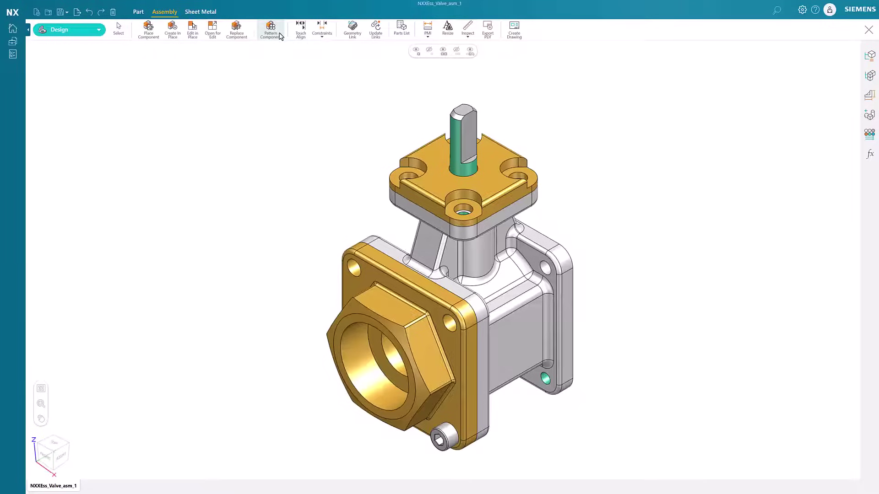
pyautogui.click(444, 439)
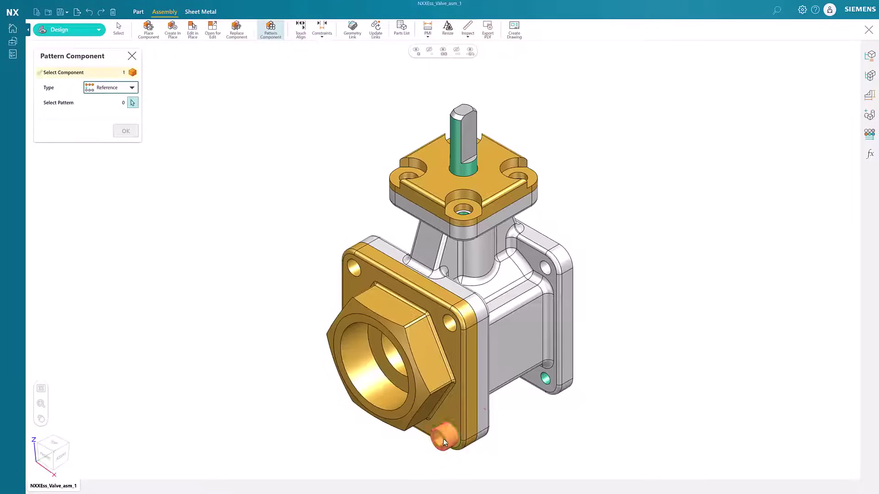
pyautogui.click(127, 88)
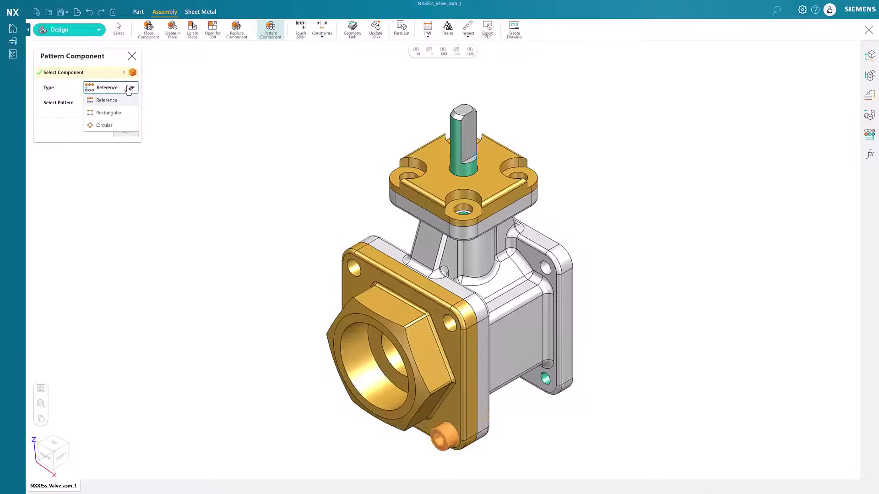
pyautogui.click(128, 88)
pyautogui.click(82, 102)
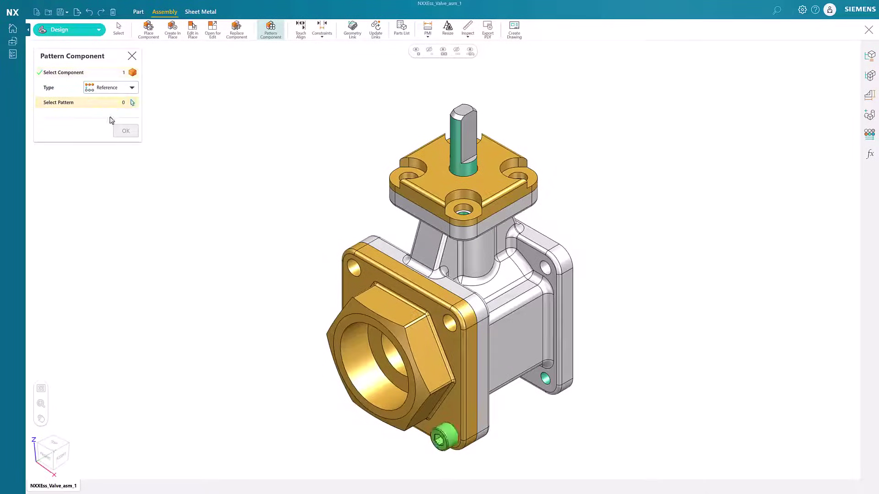
pyautogui.click(447, 323)
pyautogui.click(127, 131)
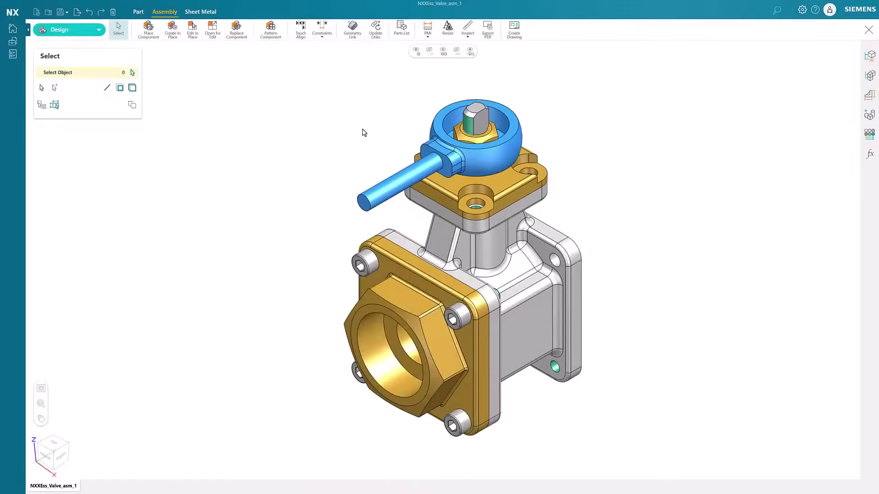
# Step: Constrain the handle by distance to the retainer cap's top face, then return to isometric view
pyautogui.click(322, 36)
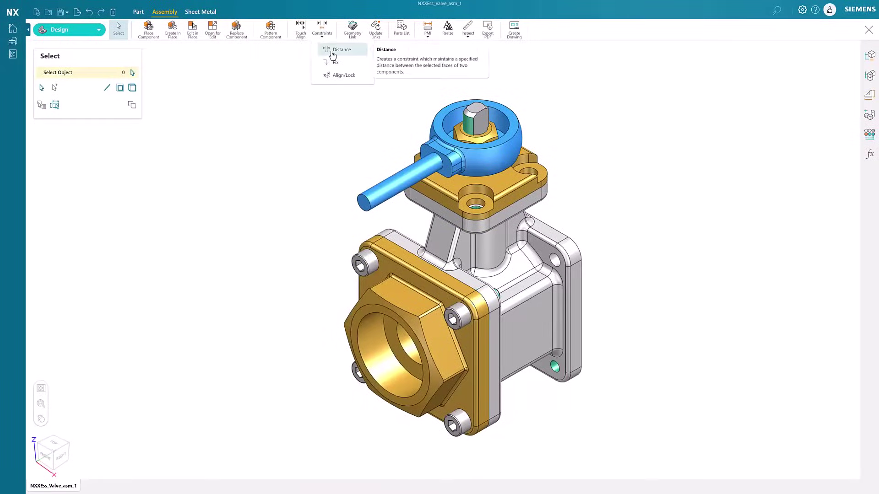
pyautogui.click(332, 51)
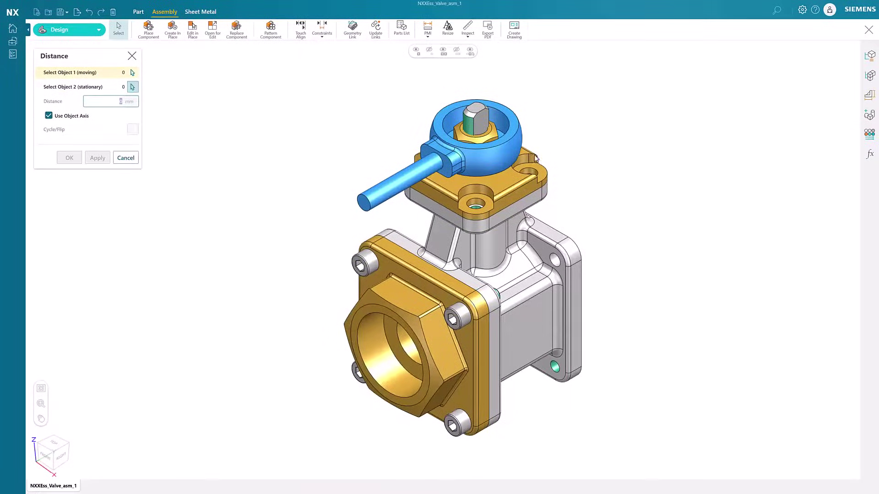
pyautogui.click(475, 166)
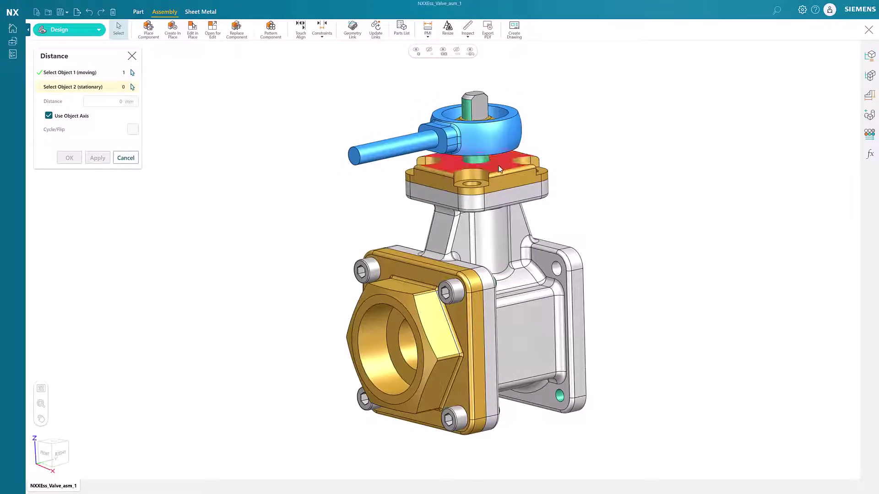
pyautogui.click(500, 170)
pyautogui.doubleClick(118, 101)
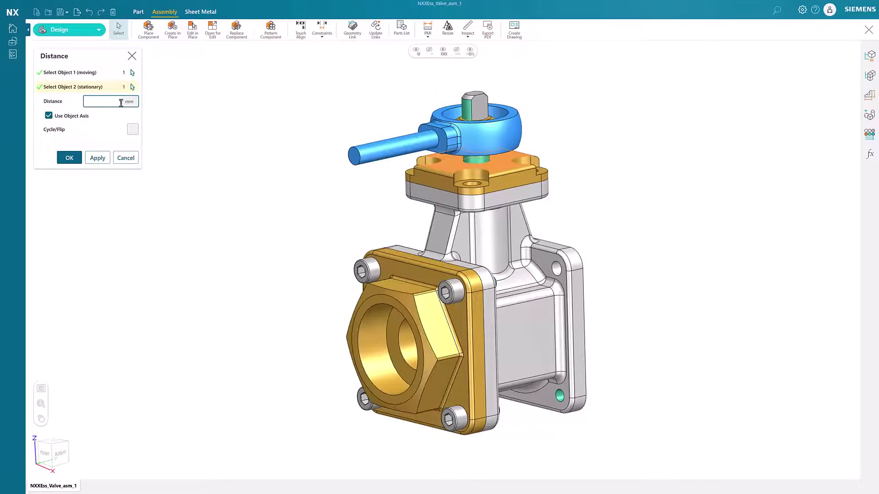
pyautogui.write('9')
pyautogui.click(98, 158)
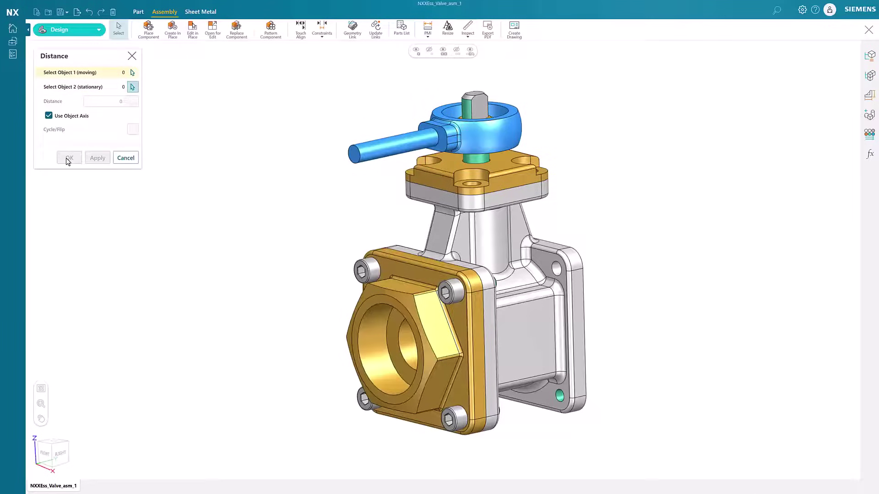
pyautogui.click(67, 159)
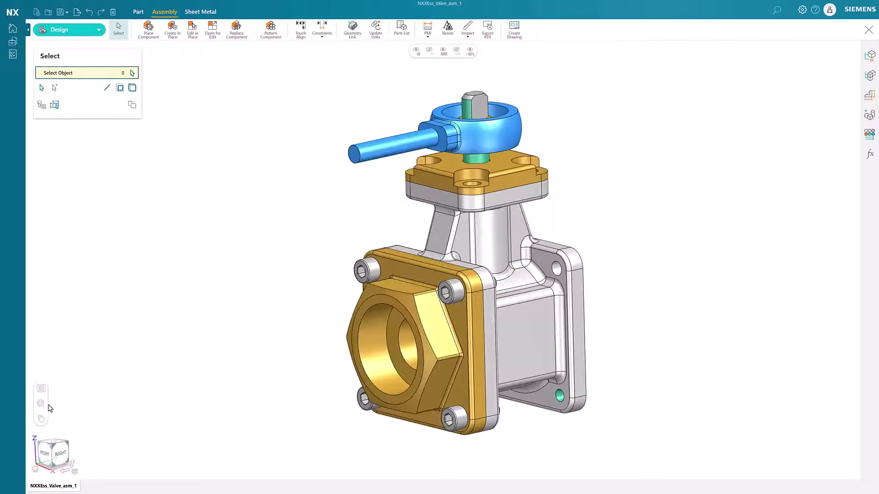
pyautogui.click(36, 473)
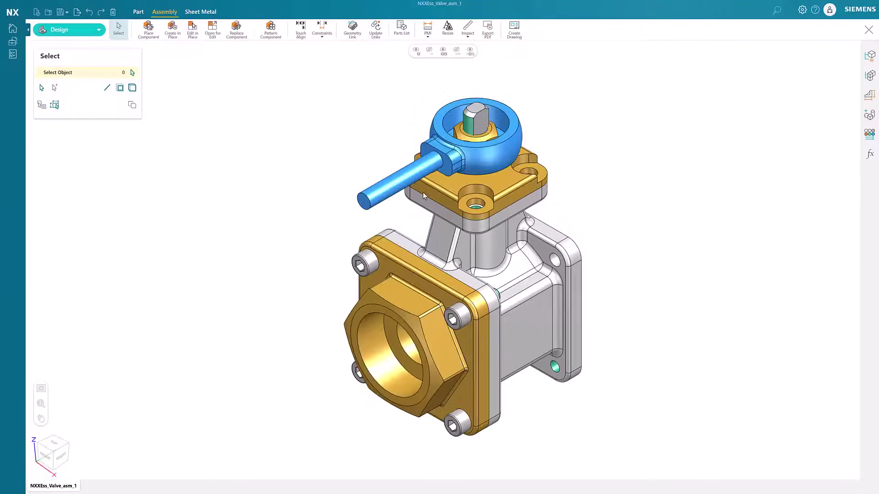
# Step: Open the retainer cap in its own tab and move its four bosses together with Design Intent
pyautogui.click(450, 182)
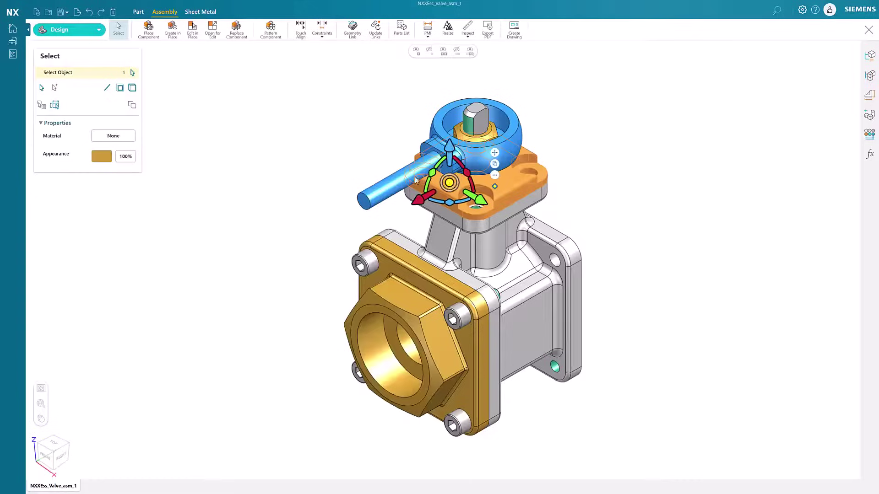
pyautogui.click(214, 33)
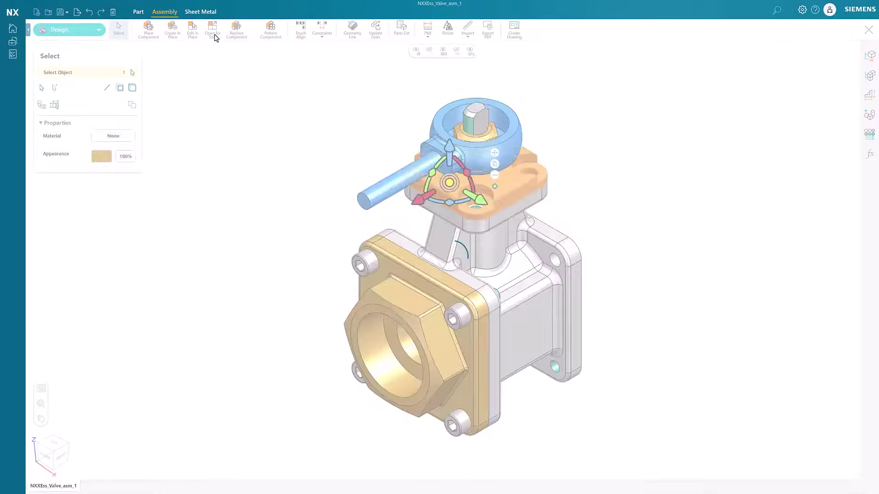
pyautogui.scroll(3, 474, 302)
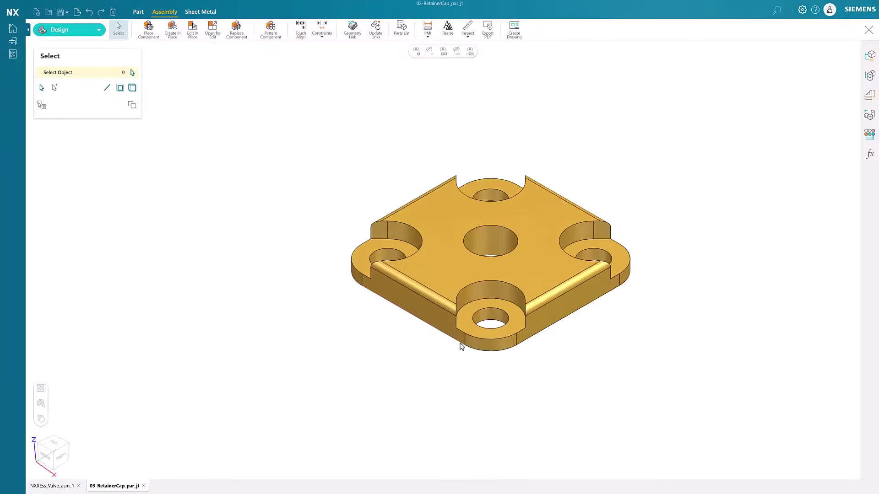
pyautogui.click(464, 324)
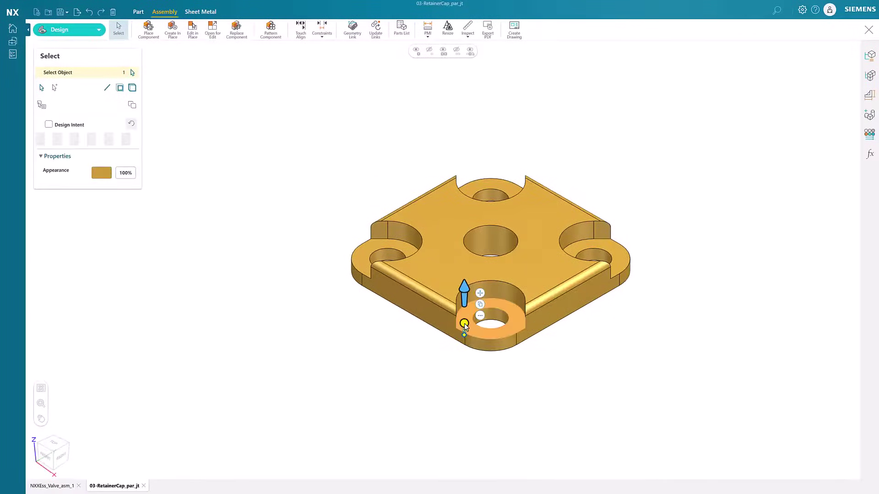
pyautogui.click(49, 124)
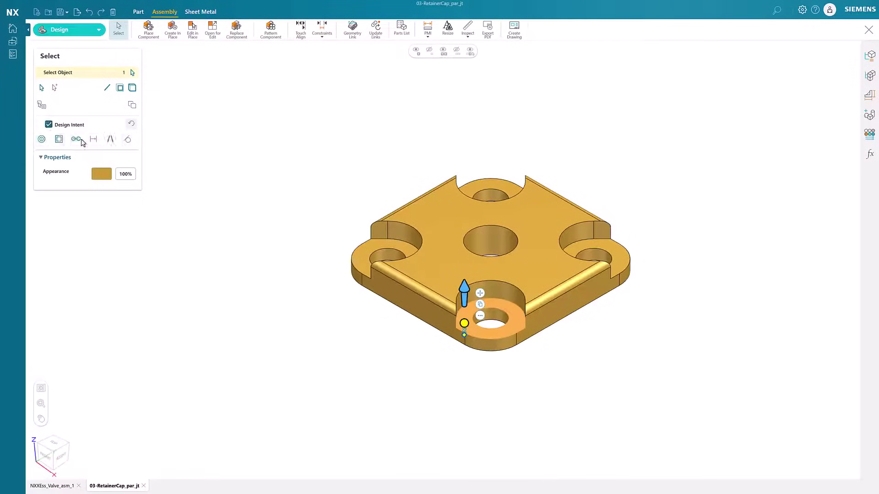
pyautogui.moveTo(464, 289)
pyautogui.mouseDown()
pyautogui.moveTo(454, 287)
pyautogui.moveTo(449, 322)
pyautogui.mouseUp()
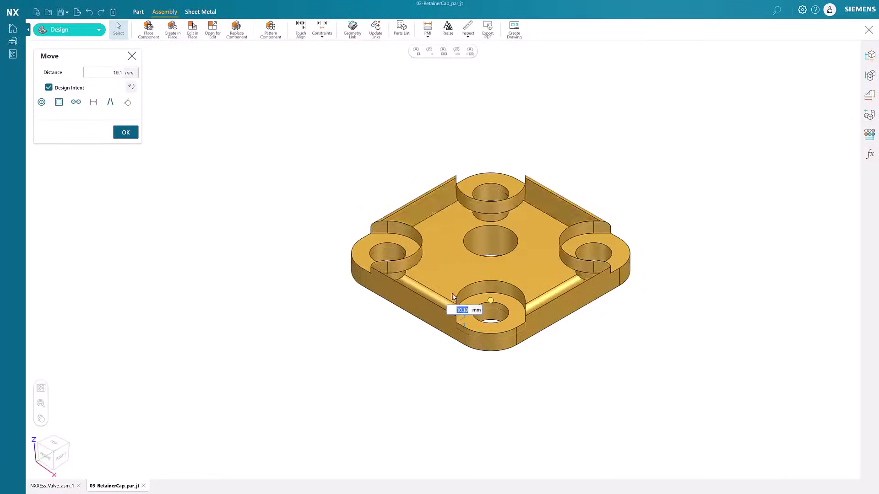
pyautogui.press('Return')
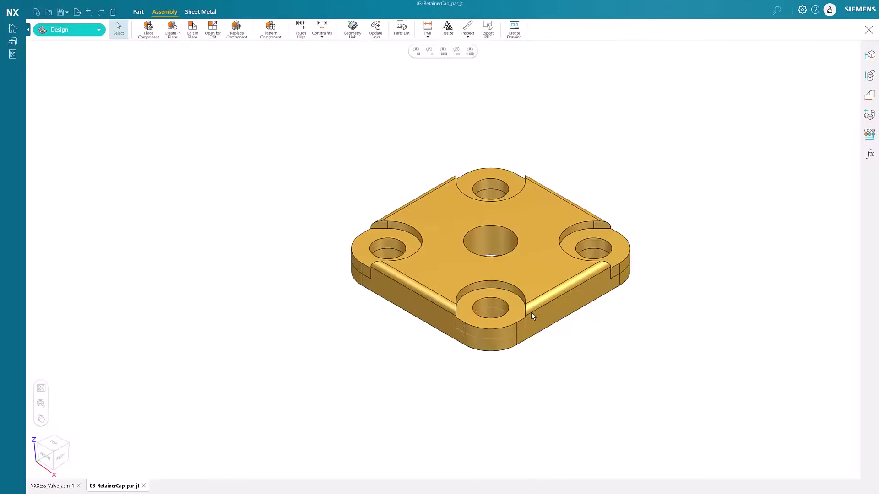
pyautogui.press('Escape')
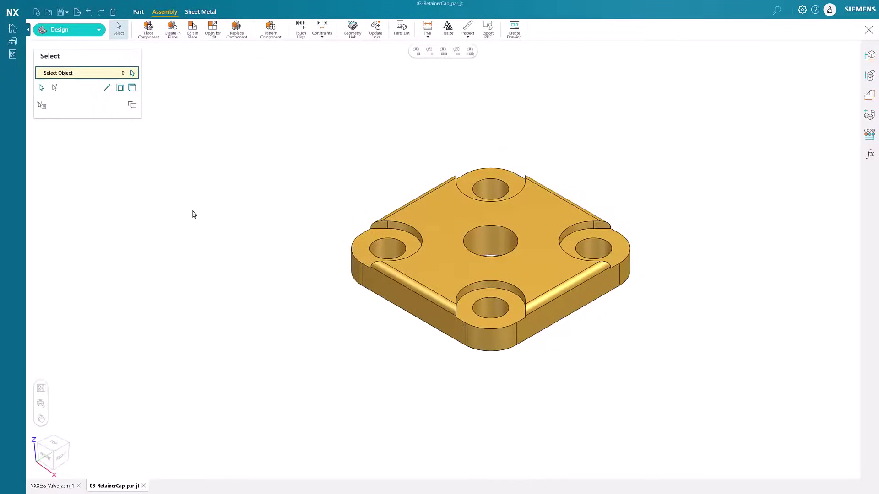
# Step: Return to the NXXEss_Valve_asm_1 assembly tab to view the updated retainer cap
pyautogui.click(52, 486)
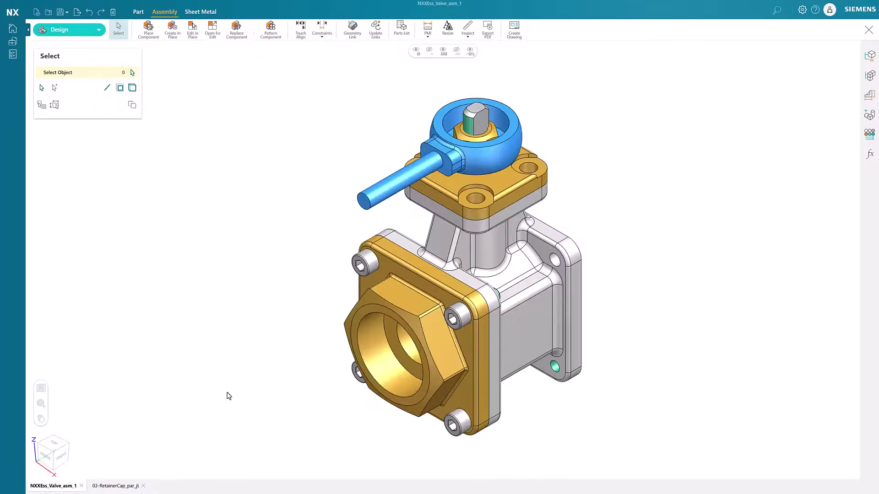